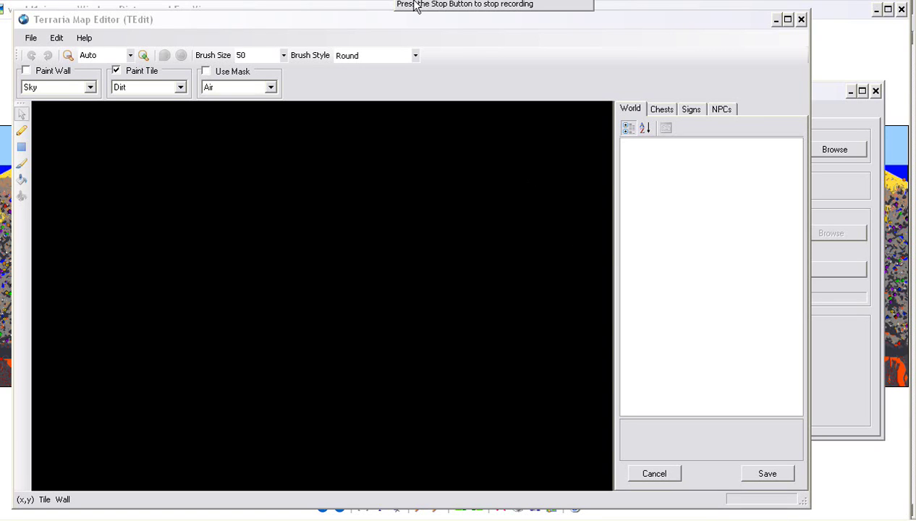
Reposition the Terraria Map Editor and Terraria World Viewer windows so that both can be reached on the desktop.
{"action": "left_click", "coordinate": [493, 51]}
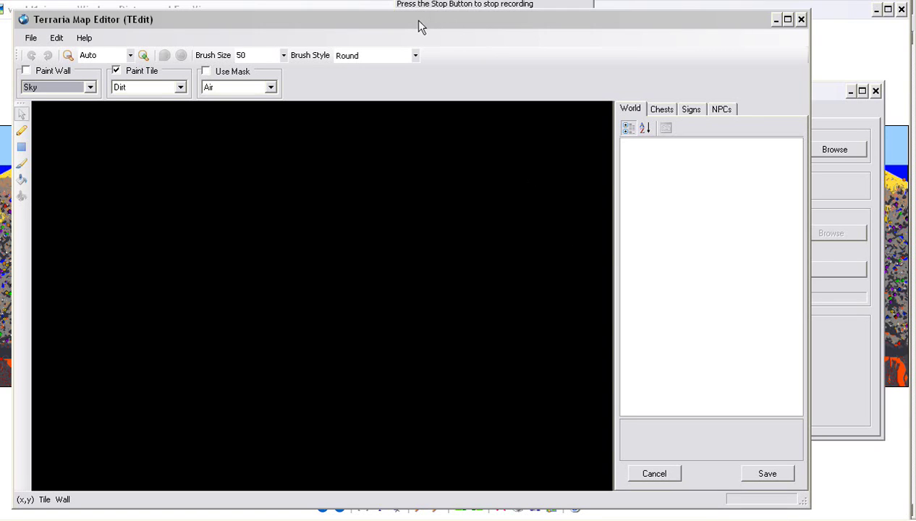
{"action": "mouse_move", "coordinate": [420, 24]}
{"action": "left_mouse_down"}
{"action": "mouse_move", "coordinate": [401, 32]}
{"action": "mouse_move", "coordinate": [402, 23]}
{"action": "left_mouse_up"}
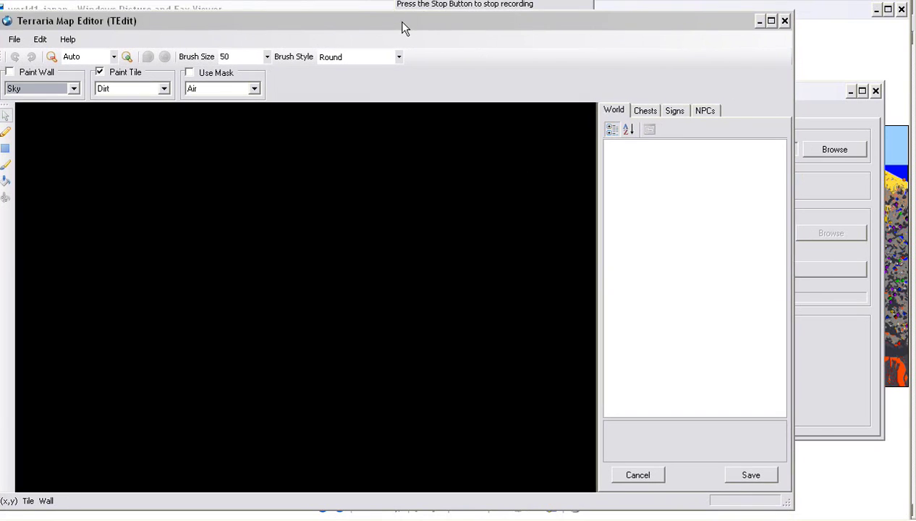
{"action": "left_click", "coordinate": [820, 105]}
{"action": "left_click_drag", "start_coordinate": [676, 93], "coordinate": [680, 48]}
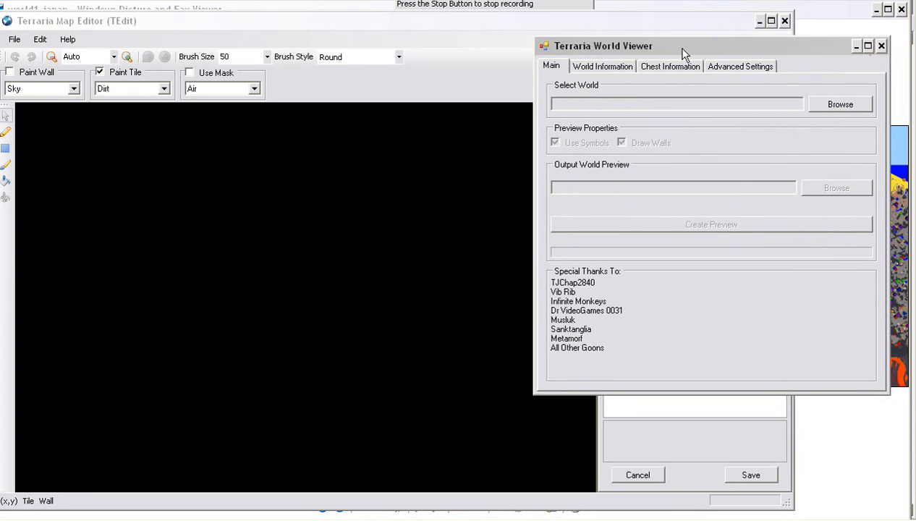
{"action": "left_click", "coordinate": [44, 23]}
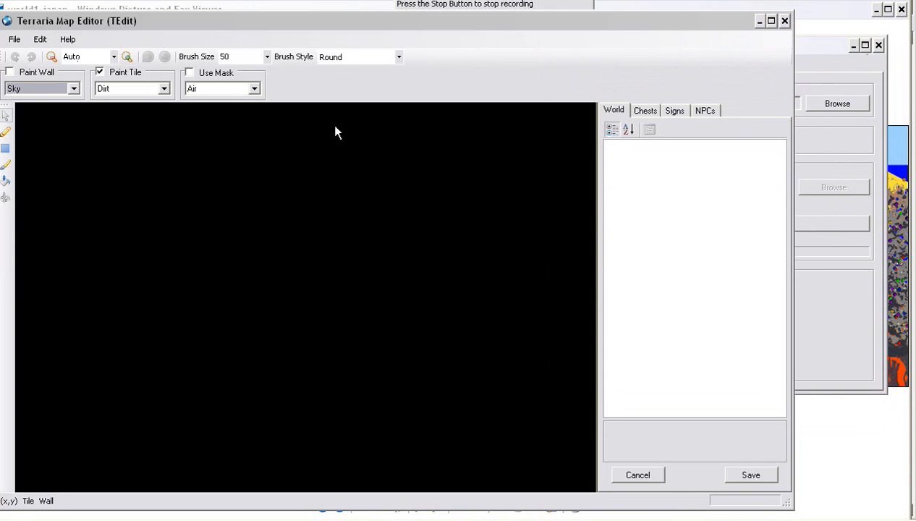
{"action": "left_click", "coordinate": [811, 54]}
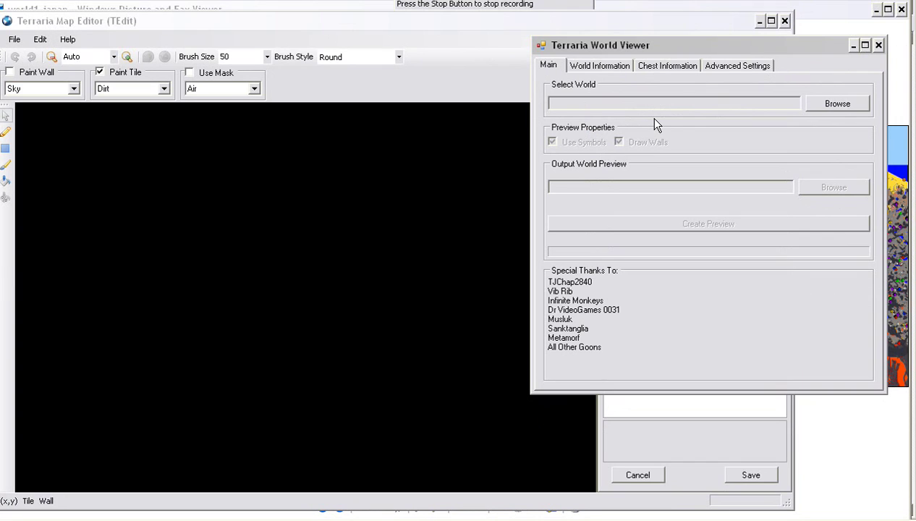
Look through the world files the World Viewer can preview, without loading one.
{"action": "left_click", "coordinate": [825, 109]}
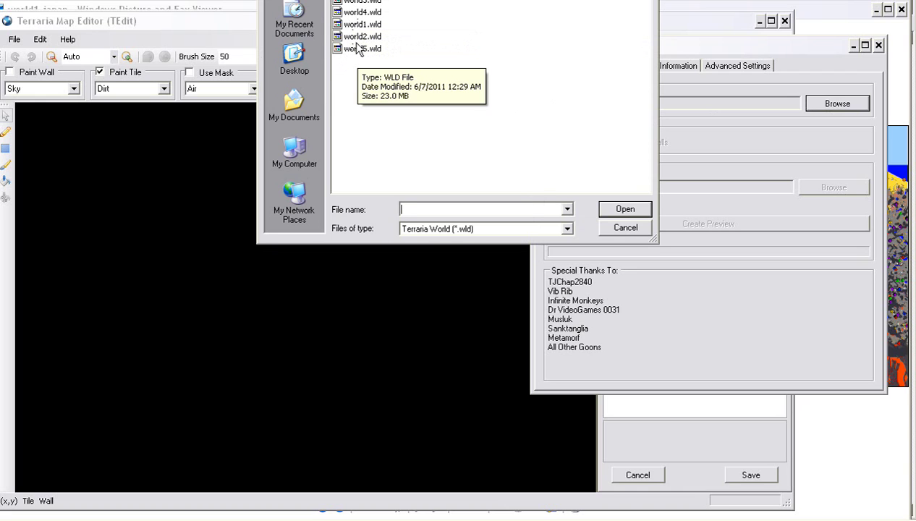
{"action": "left_click", "coordinate": [625, 227]}
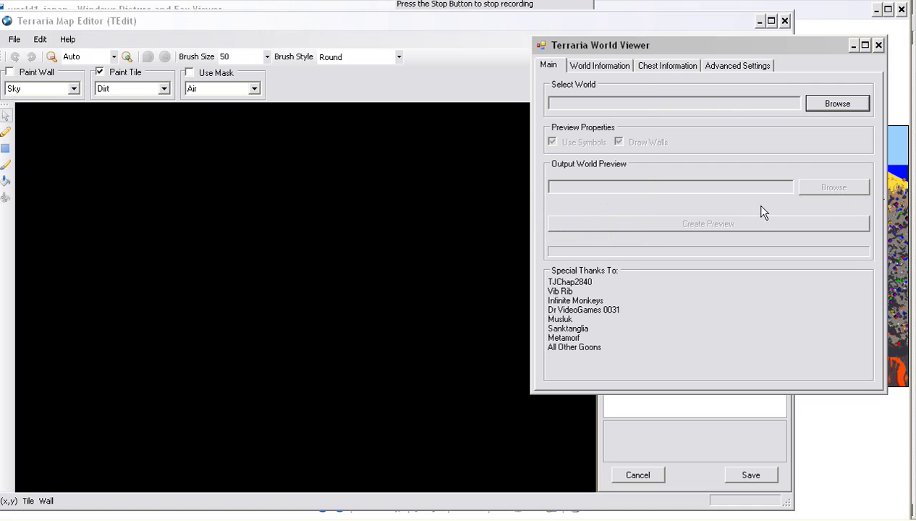
{"action": "left_click", "coordinate": [609, 185]}
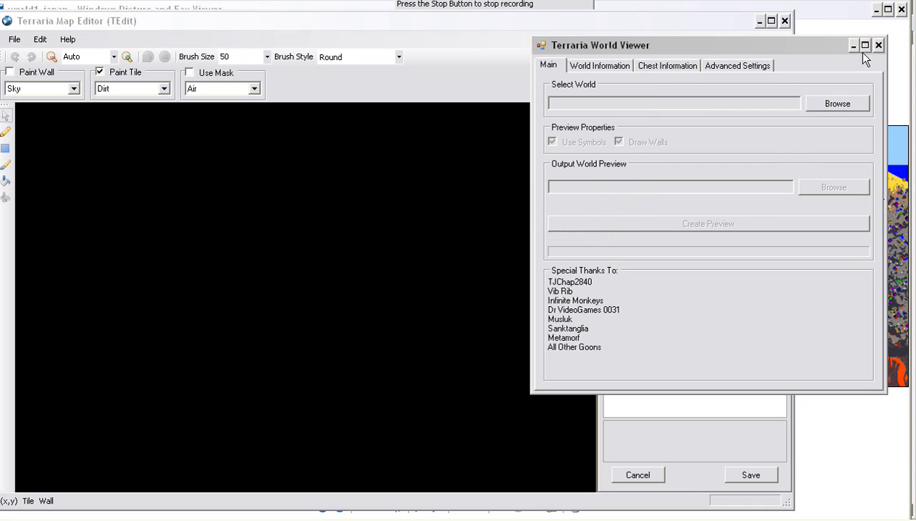
Examine the surface and underground markers in the world1-japan map image up close, and close the image.
{"action": "left_click", "coordinate": [902, 121]}
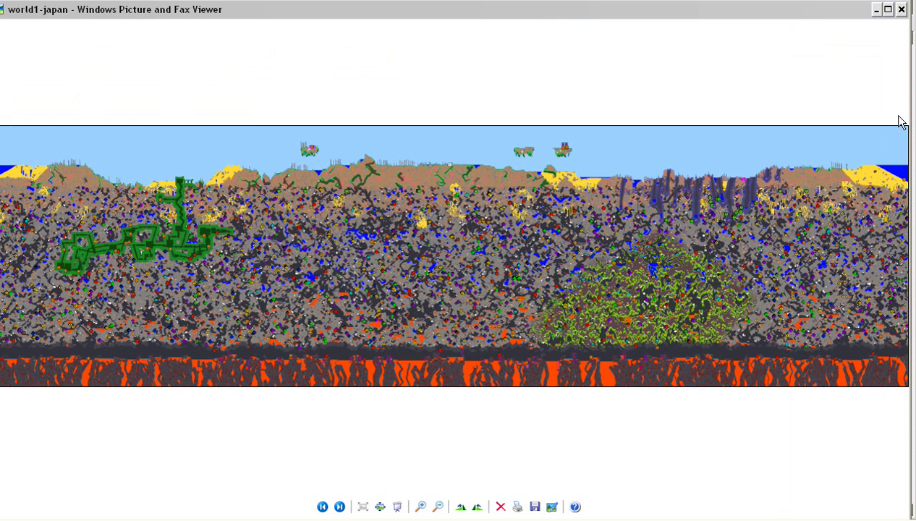
{"action": "left_click", "coordinate": [421, 508]}
{"action": "left_click", "coordinate": [422, 507]}
{"action": "left_click", "coordinate": [422, 507]}
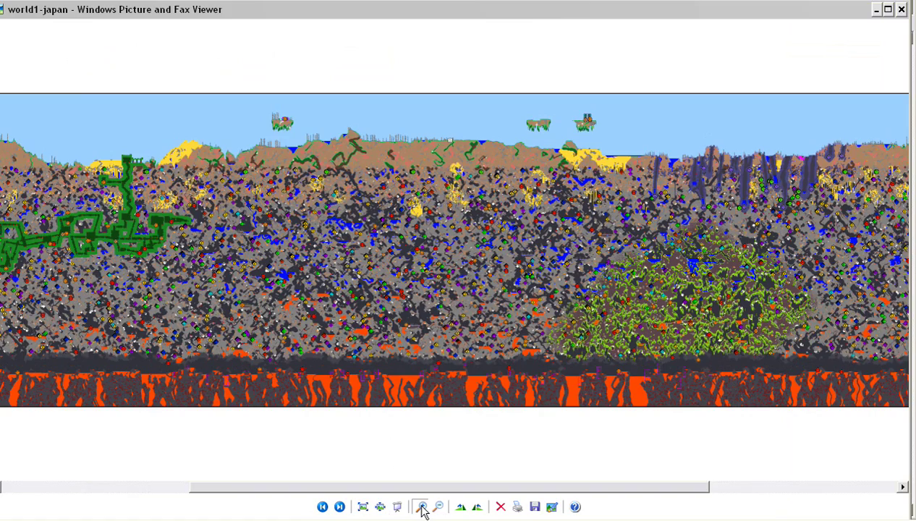
{"action": "left_click", "coordinate": [422, 507]}
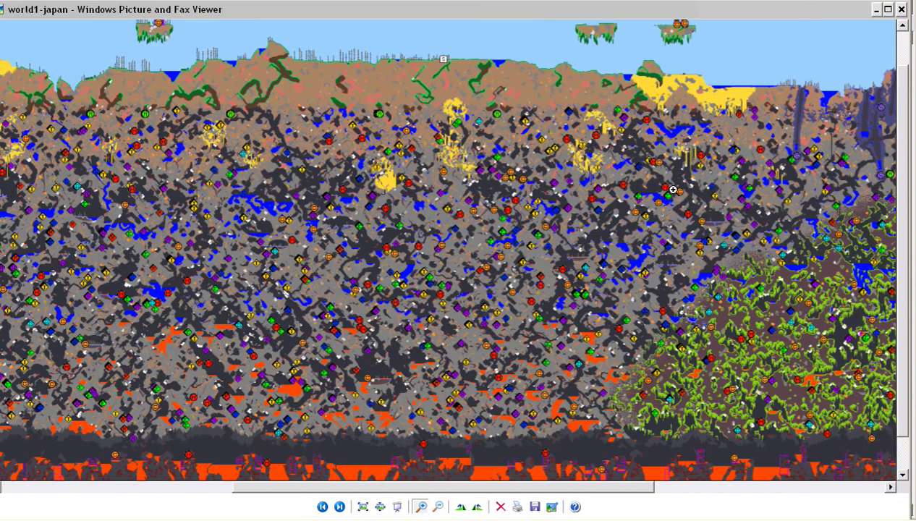
{"action": "scroll", "coordinate": [674, 186], "scroll_direction": "up", "scroll_amount": 2}
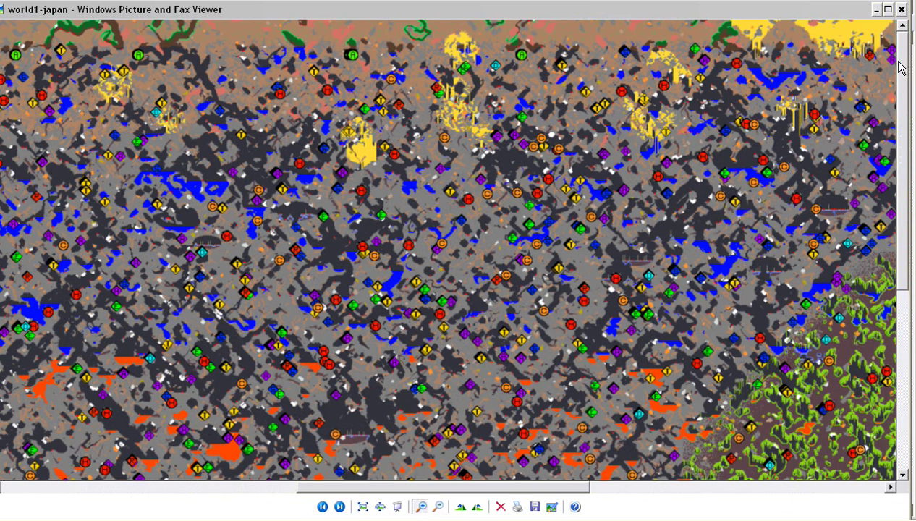
{"action": "scroll", "coordinate": [307, 102], "scroll_direction": "up", "scroll_amount": 3}
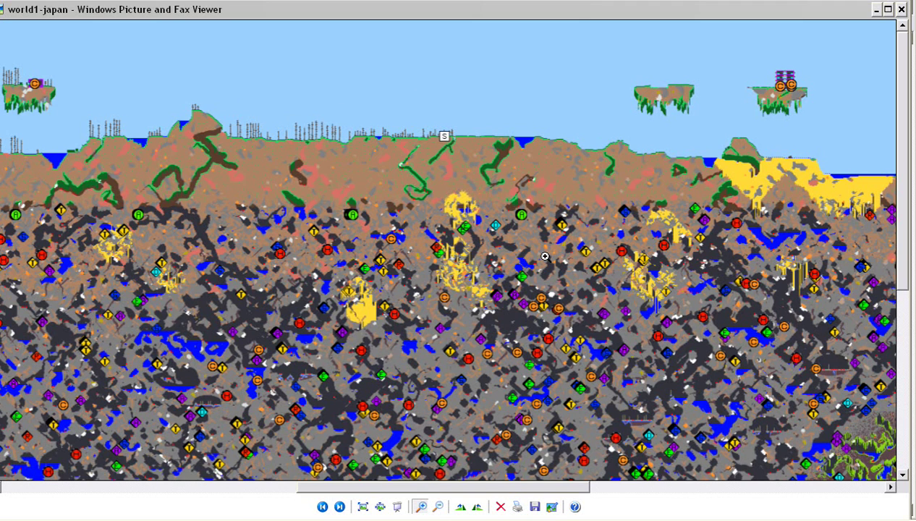
{"action": "left_click", "coordinate": [901, 9]}
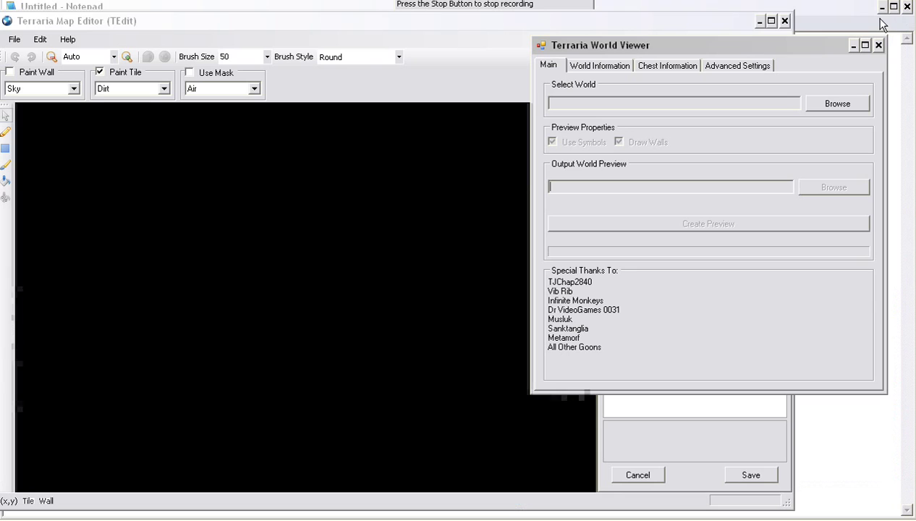
Open the world file world5.wld in the Terraria Map Editor.
{"action": "left_click", "coordinate": [385, 27]}
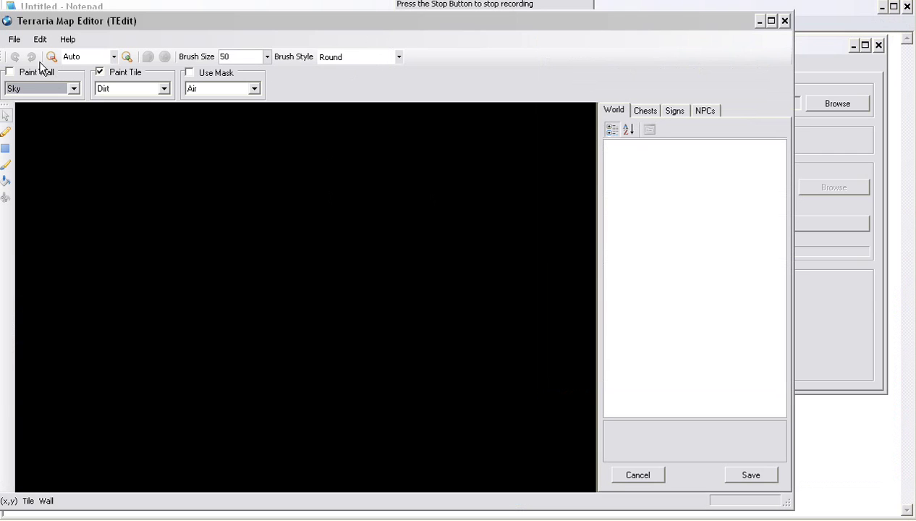
{"action": "left_click", "coordinate": [14, 40]}
{"action": "left_click", "coordinate": [36, 55]}
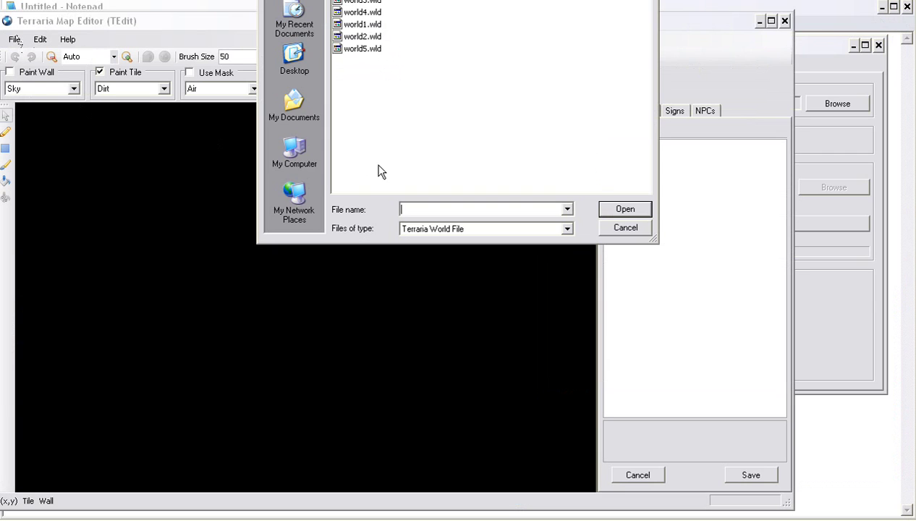
{"action": "double_click", "coordinate": [364, 49]}
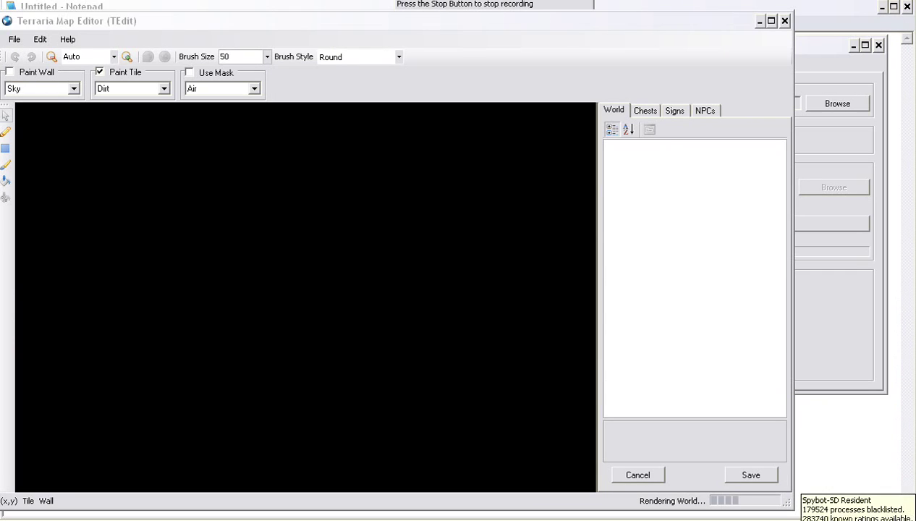
Launch Terraria through Steam and return to the Terraria Map Editor.
{"action": "right_click", "coordinate": [802, 519]}
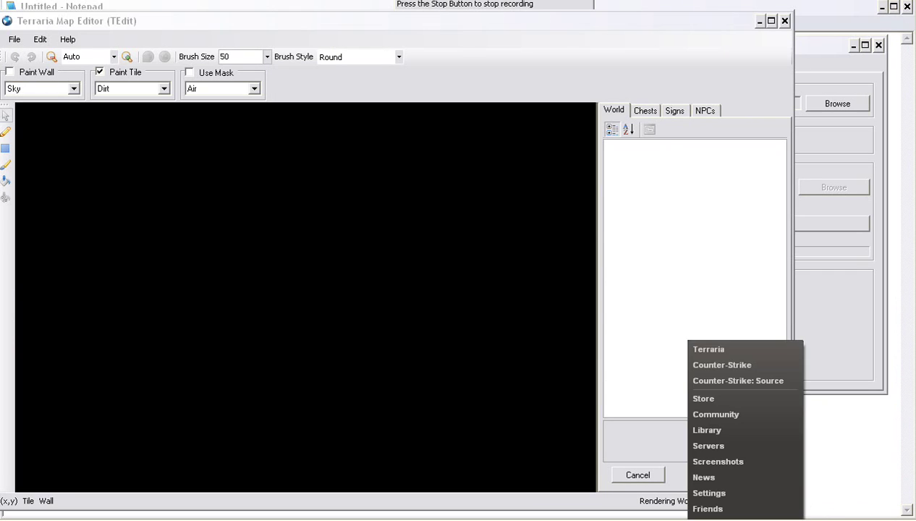
{"action": "left_click", "coordinate": [737, 350]}
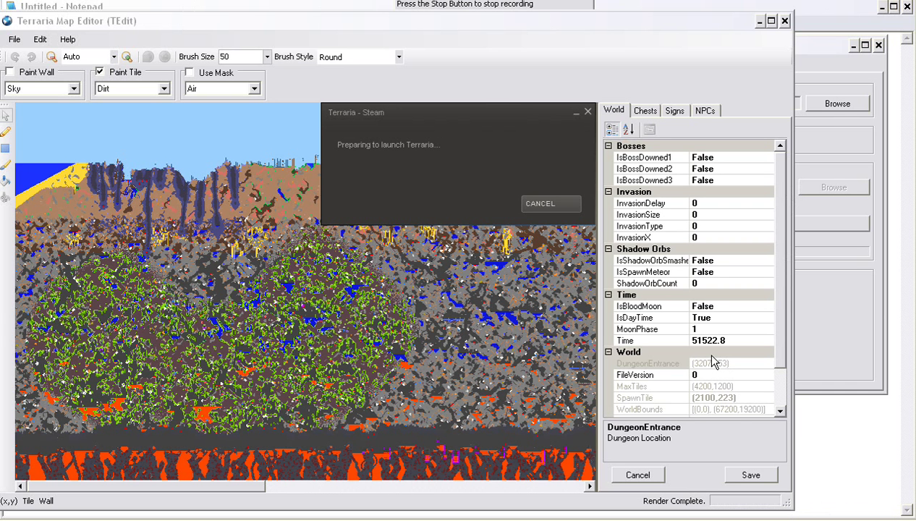
{"action": "left_click", "coordinate": [412, 28]}
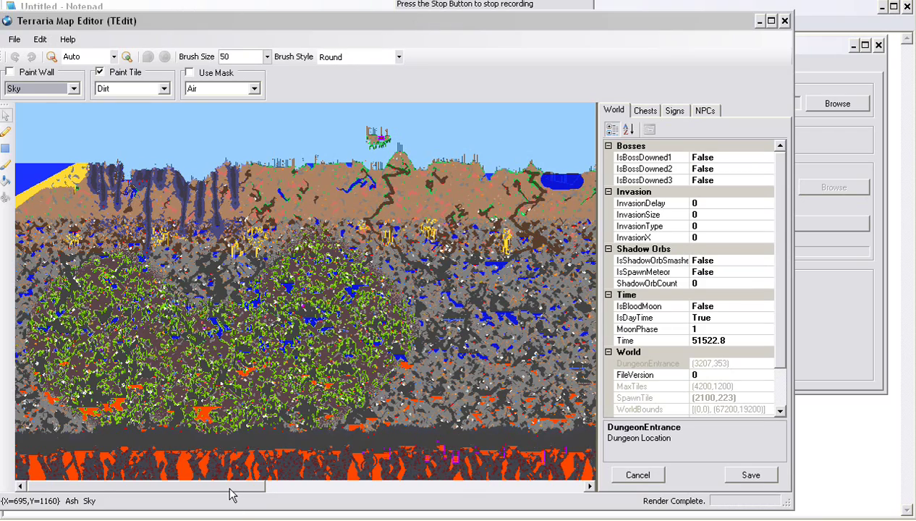
Reposition the map editor window and activate the Brush tool.
{"action": "left_click_drag", "start_coordinate": [227, 494], "coordinate": [237, 461]}
{"action": "left_click_drag", "start_coordinate": [83, 22], "coordinate": [120, 22]}
{"action": "left_click", "coordinate": [42, 165]}
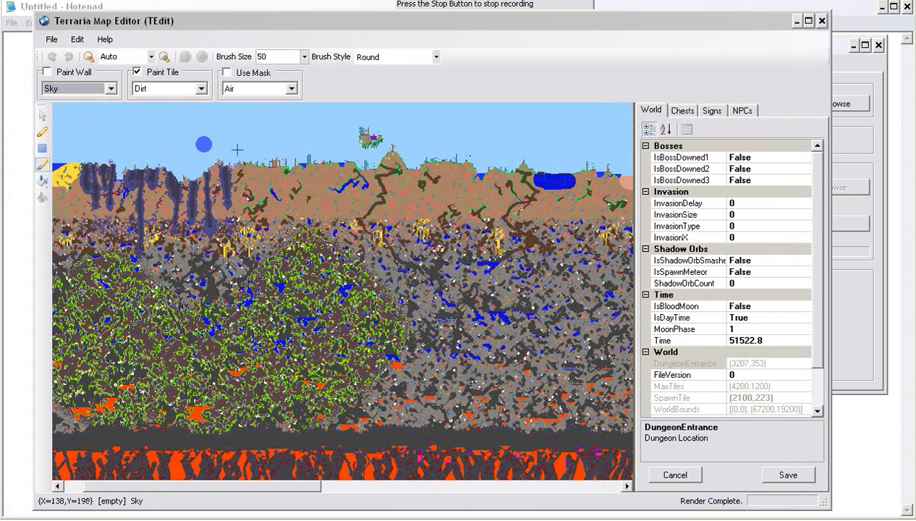
Look through the tile types available for painting, from dirt and ores to gems.
{"action": "left_click", "coordinate": [202, 88]}
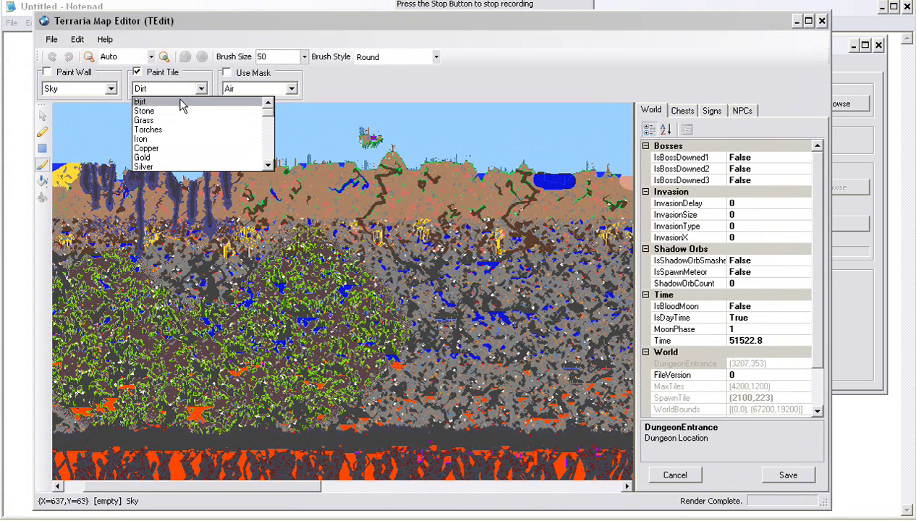
{"action": "scroll", "coordinate": [159, 138], "scroll_direction": "down", "scroll_amount": 12}
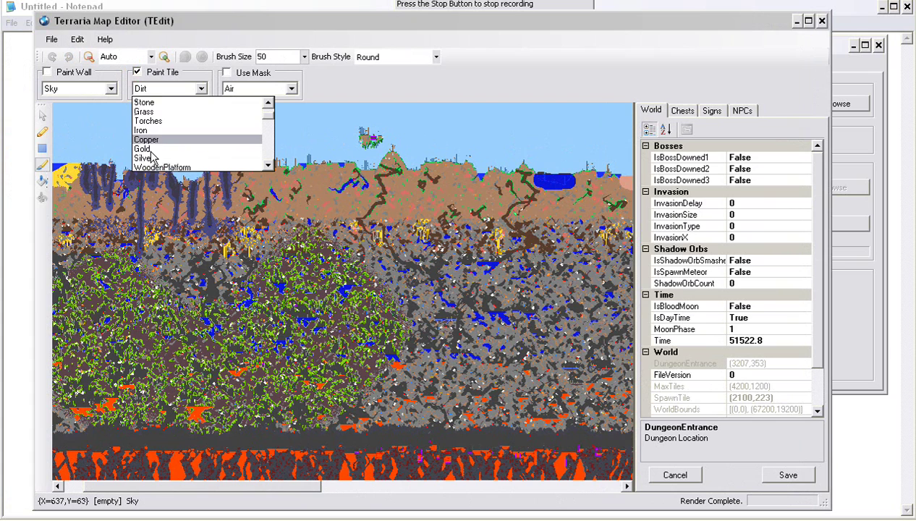
{"action": "scroll", "coordinate": [207, 138], "scroll_direction": "down", "scroll_amount": 6}
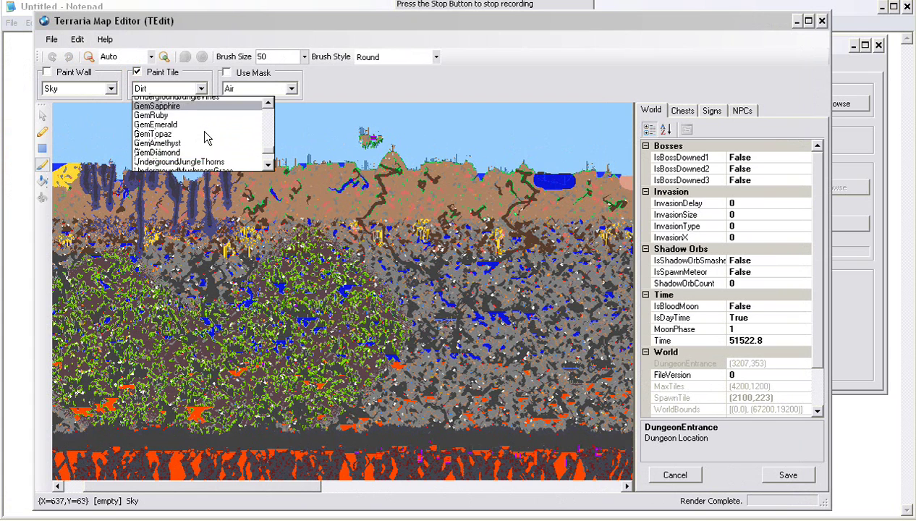
{"action": "left_click", "coordinate": [52, 78]}
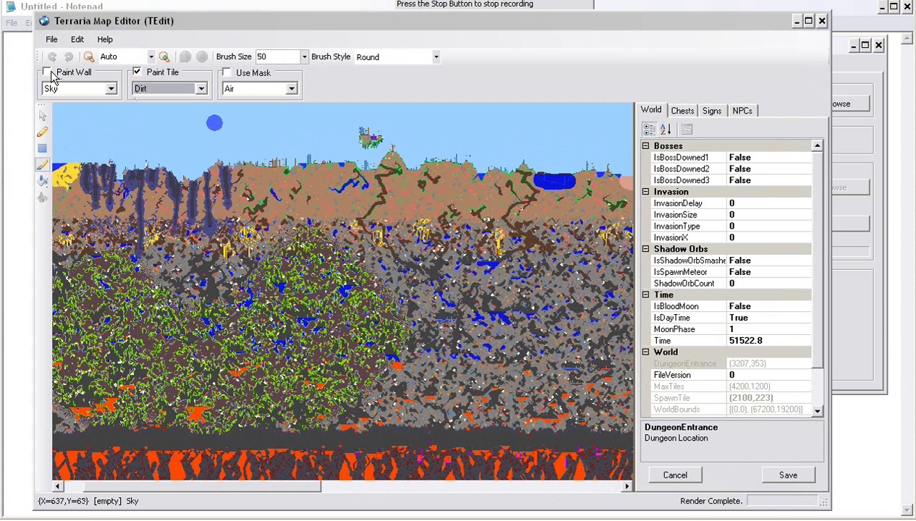
Enable wall painting, look through the available wall types, and disable wall painting again.
{"action": "left_click", "coordinate": [50, 76]}
{"action": "left_click", "coordinate": [112, 88]}
{"action": "scroll", "coordinate": [131, 147], "scroll_direction": "down", "scroll_amount": 3}
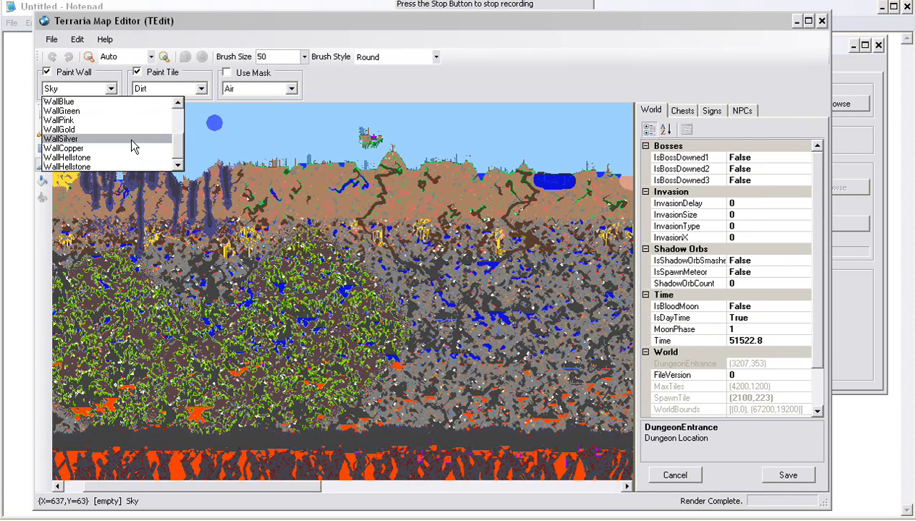
{"action": "left_click", "coordinate": [48, 77]}
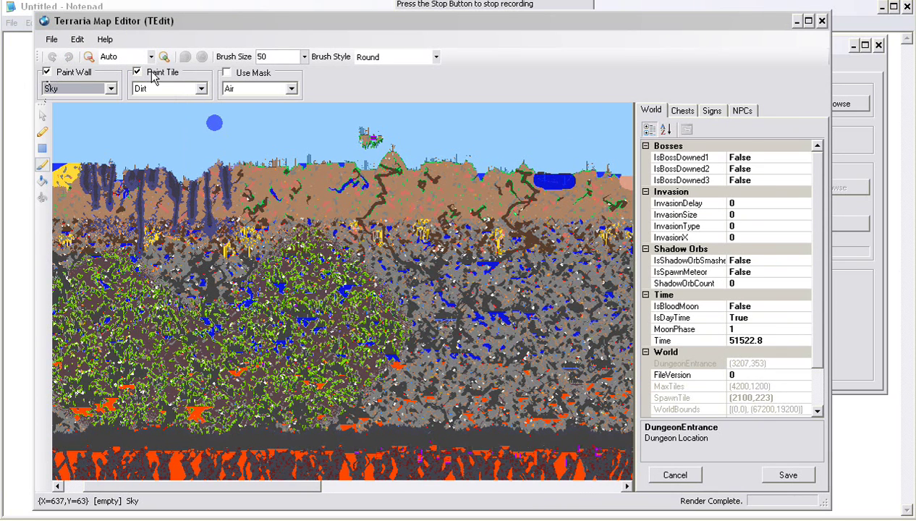
{"action": "left_click", "coordinate": [48, 75]}
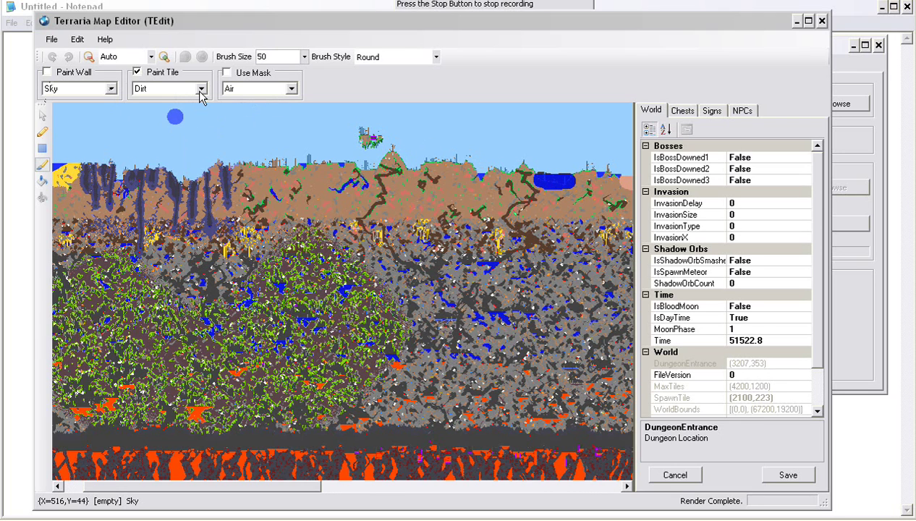
Review the wall types down to WallHellstone and the tile types down to Water and Lava.
{"action": "left_click", "coordinate": [110, 89]}
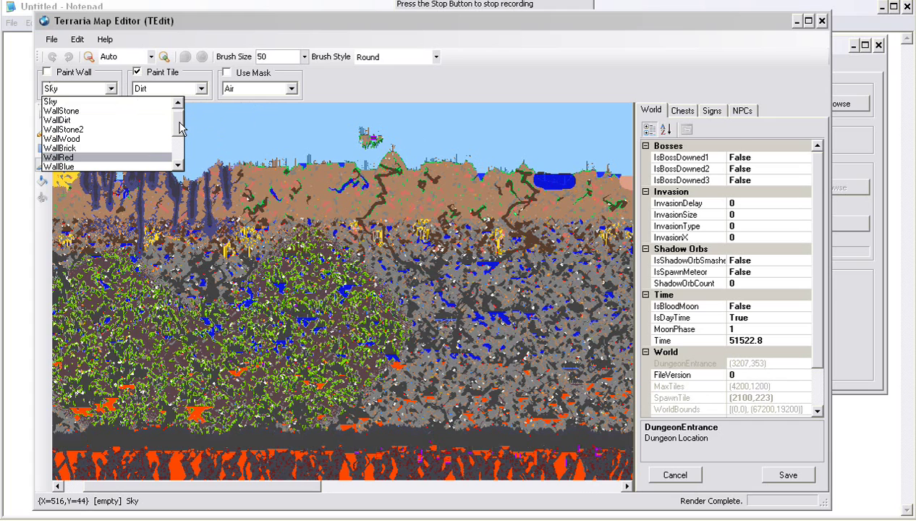
{"action": "left_click_drag", "start_coordinate": [177, 121], "coordinate": [176, 151]}
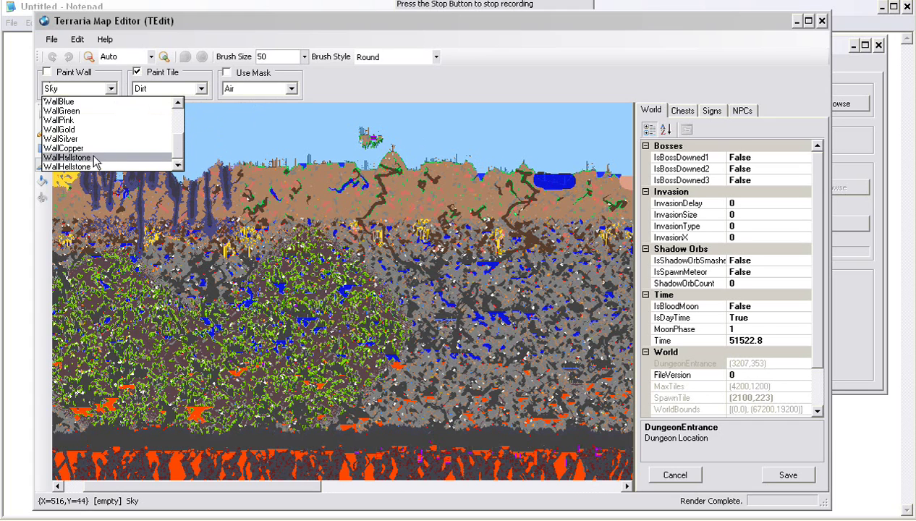
{"action": "left_click", "coordinate": [200, 96]}
{"action": "left_click", "coordinate": [200, 90]}
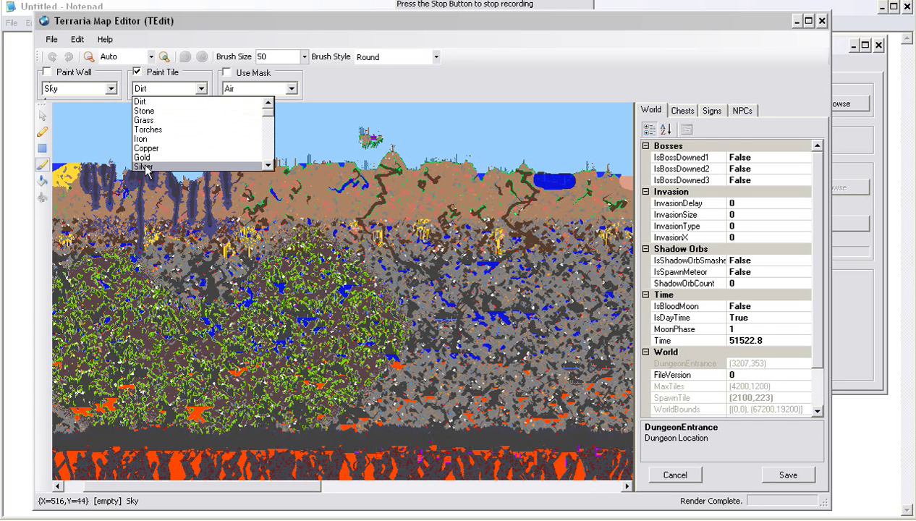
{"action": "left_click", "coordinate": [268, 123]}
{"action": "left_click_drag", "start_coordinate": [268, 119], "coordinate": [269, 163]}
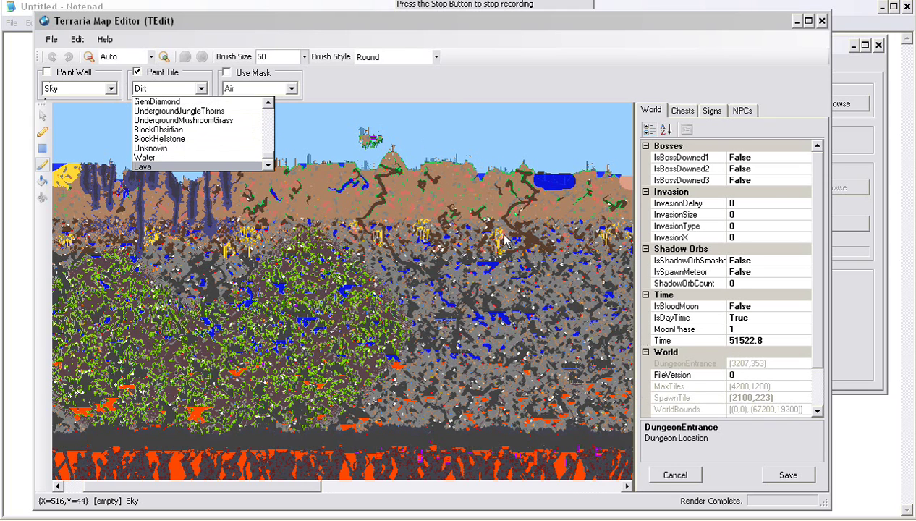
{"action": "left_click", "coordinate": [443, 86]}
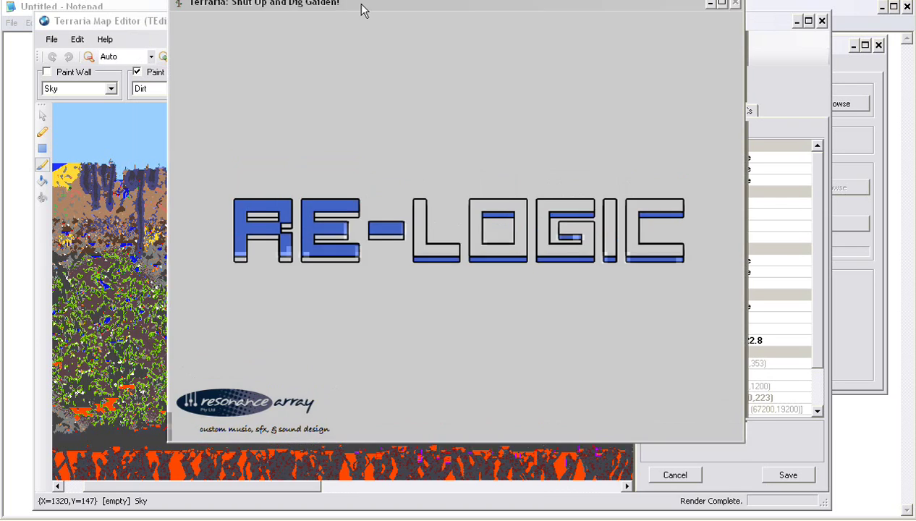
Reposition the Terraria game window and enter a world in single-player mode.
{"action": "left_click_drag", "start_coordinate": [364, 10], "coordinate": [342, 41]}
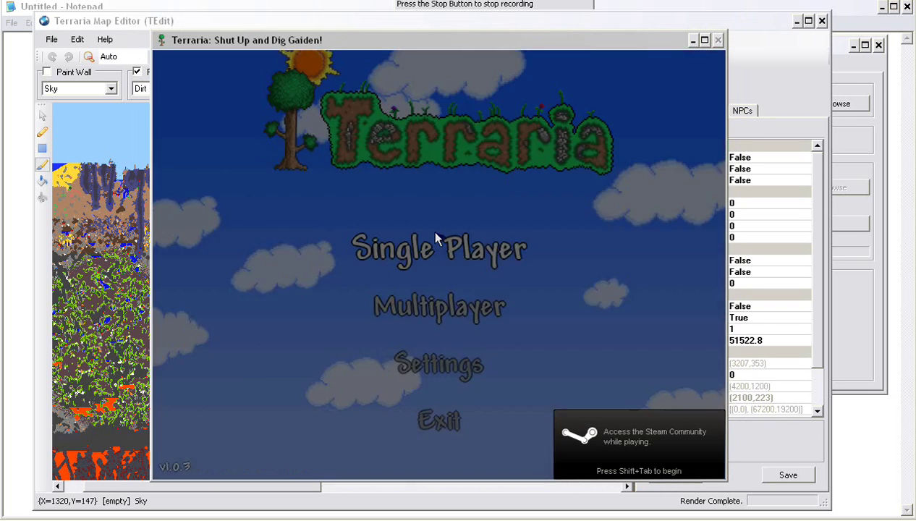
{"action": "left_click", "coordinate": [433, 235]}
{"action": "left_click", "coordinate": [437, 238]}
{"action": "left_click", "coordinate": [526, 338]}
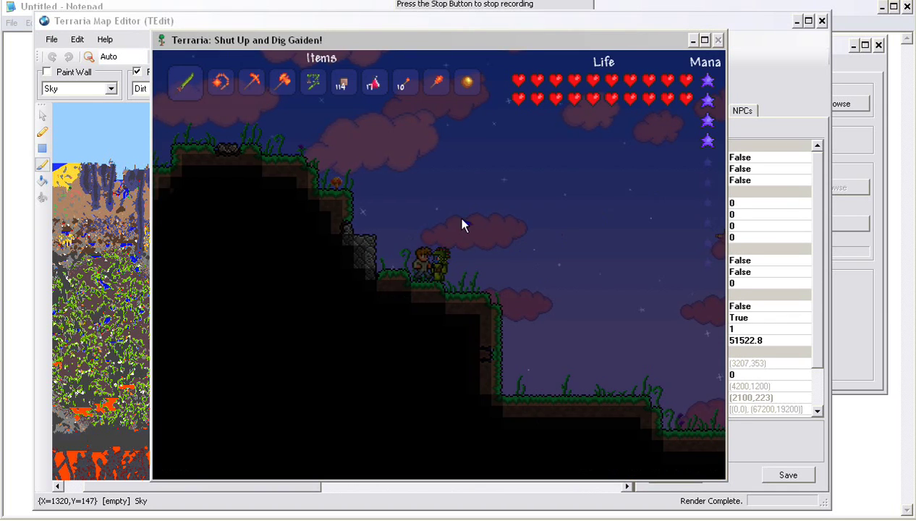
Fly the character west over the grassy hill and run onto the flat grassland beyond it.
{"action": "key", "text": "a"}
{"action": "key", "text": "space"}
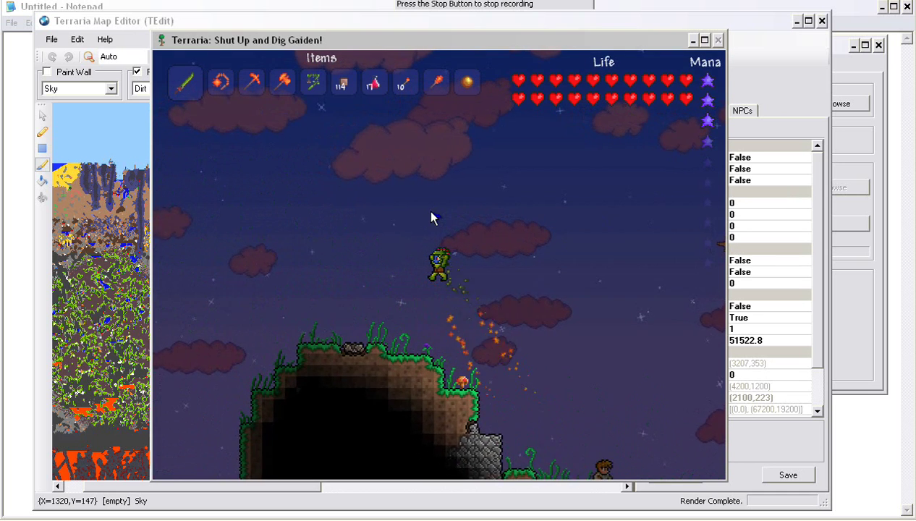
{"action": "key", "text": "space"}
{"action": "key", "text": "a"}
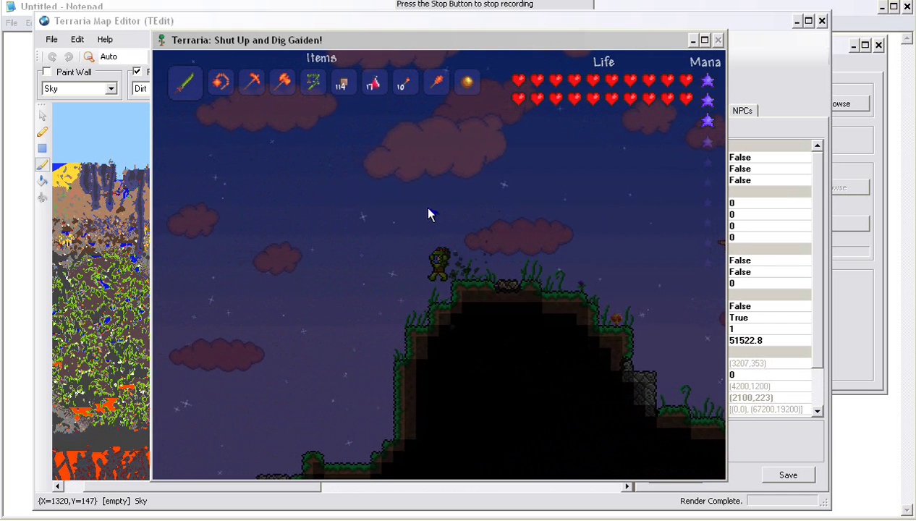
{"action": "key", "text": "a"}
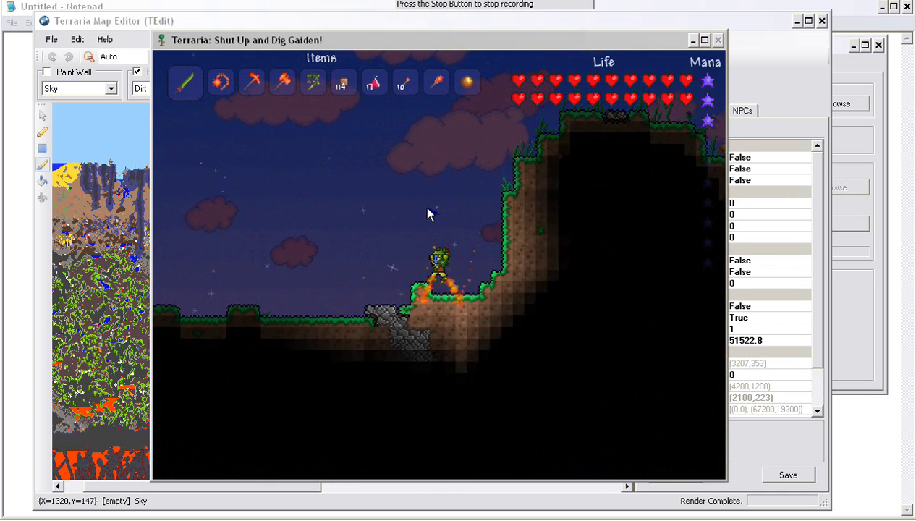
{"action": "key", "text": "a"}
{"action": "key", "text": "space"}
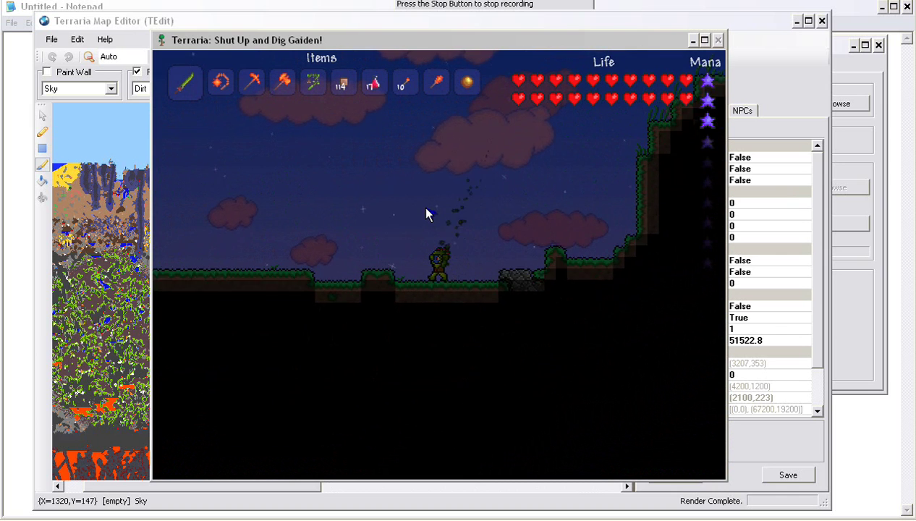
{"action": "key", "text": "a"}
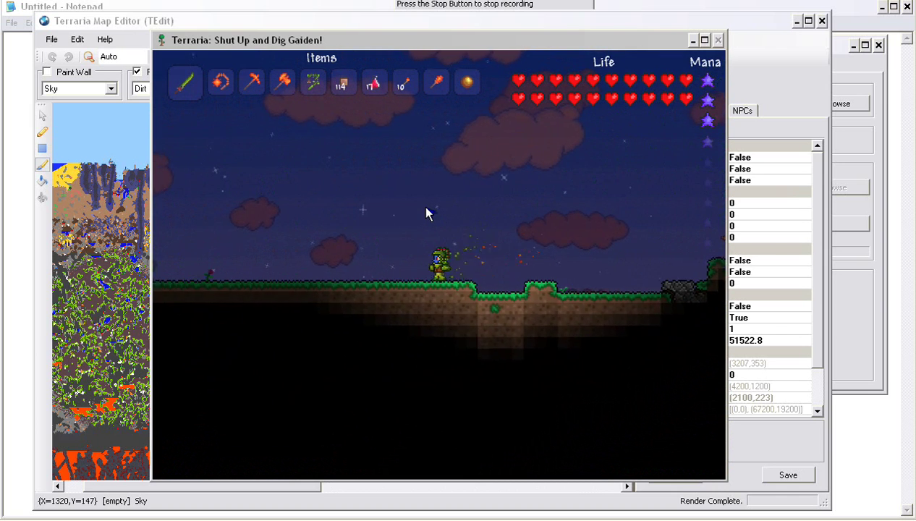
{"action": "key", "text": "a"}
Continue west across the grassland while swinging the sword, up to the grass ledge beside the field of glowing ore.
{"action": "left_click", "coordinate": [412, 230]}
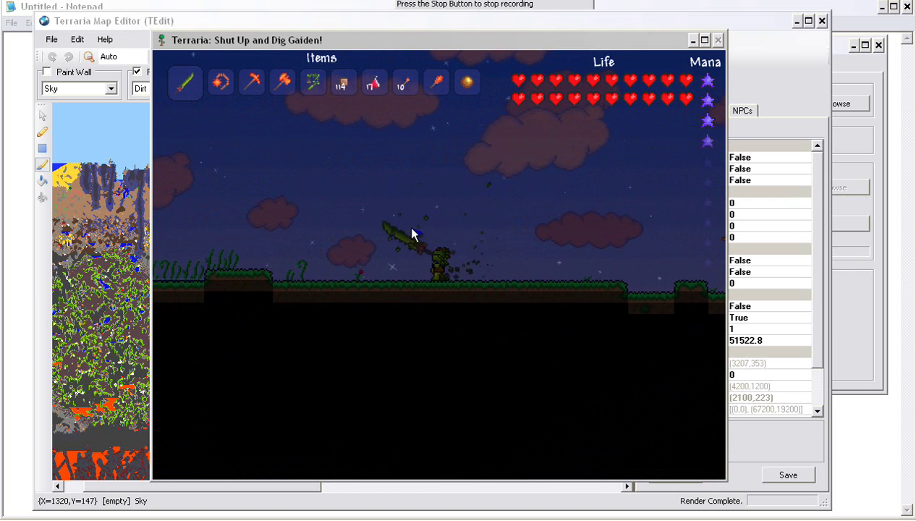
{"action": "key", "text": "a"}
{"action": "left_click", "coordinate": [409, 228]}
{"action": "key", "text": "space"}
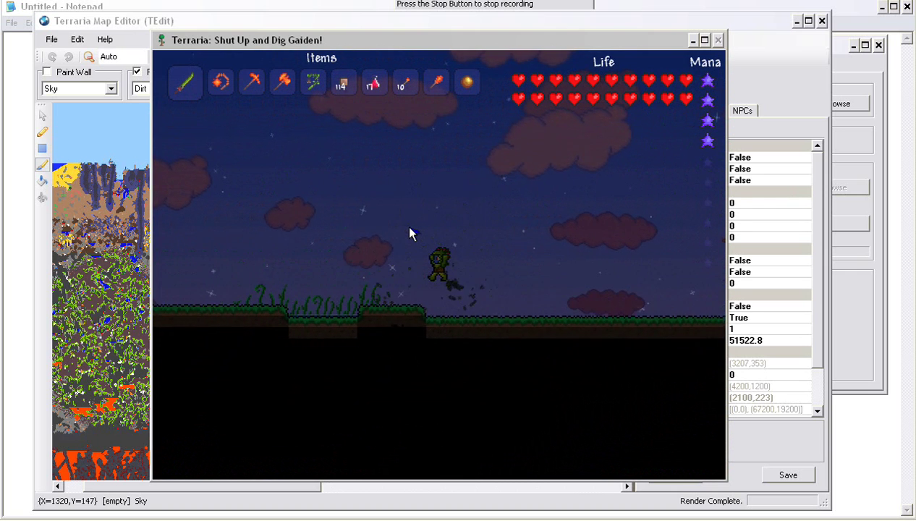
{"action": "left_click", "coordinate": [410, 228]}
{"action": "key", "text": "a"}
{"action": "left_click", "coordinate": [408, 231]}
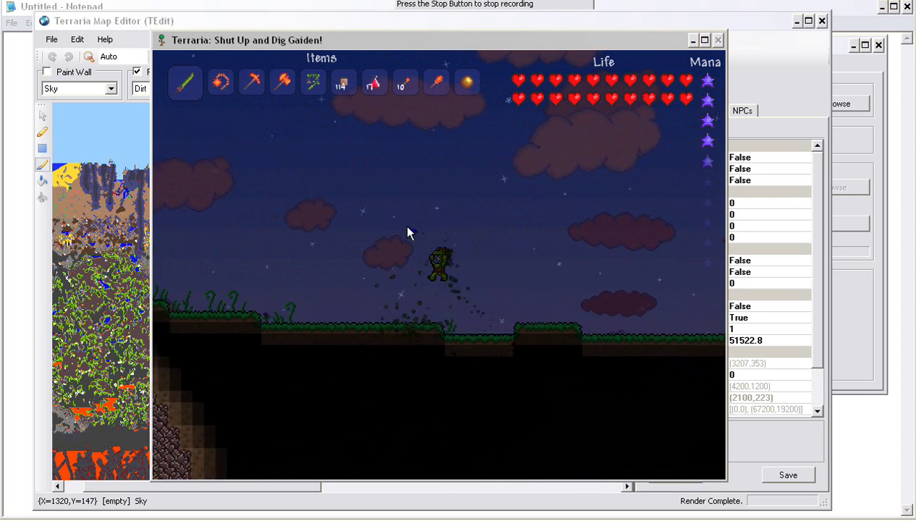
{"action": "key", "text": "a"}
{"action": "left_click", "coordinate": [407, 232]}
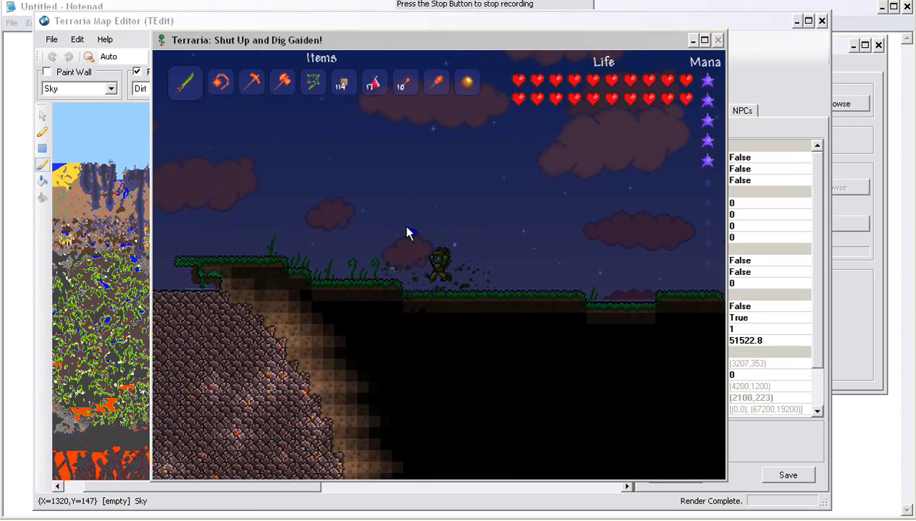
{"action": "key", "text": "a"}
{"action": "left_click", "coordinate": [406, 230]}
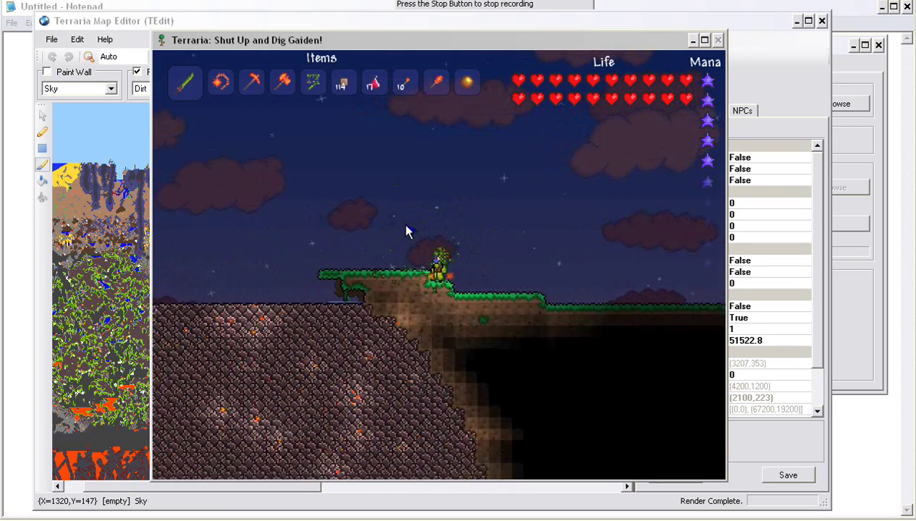
{"action": "key", "text": "a"}
Check the character's inventory, crafting and equipment slots, and return to the game.
{"action": "key", "text": "Escape"}
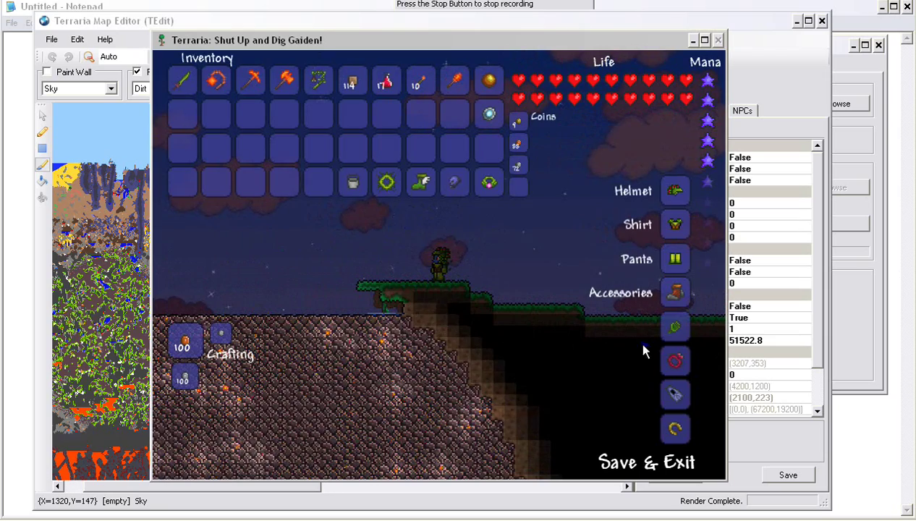
{"action": "key", "text": "Escape"}
{"action": "key", "text": "a"}
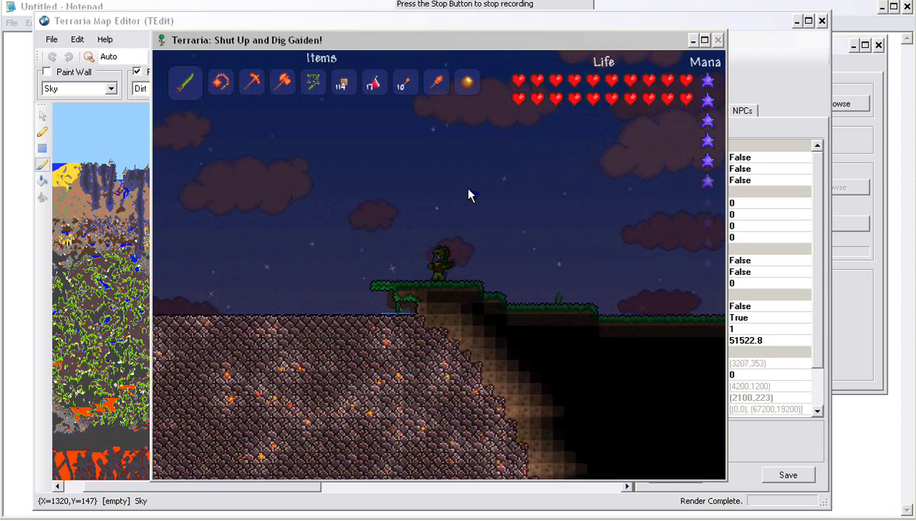
Fly west over the glowing ore field toward the tall trees, with the fifth hotbar item selected.
{"action": "key", "text": "space"}
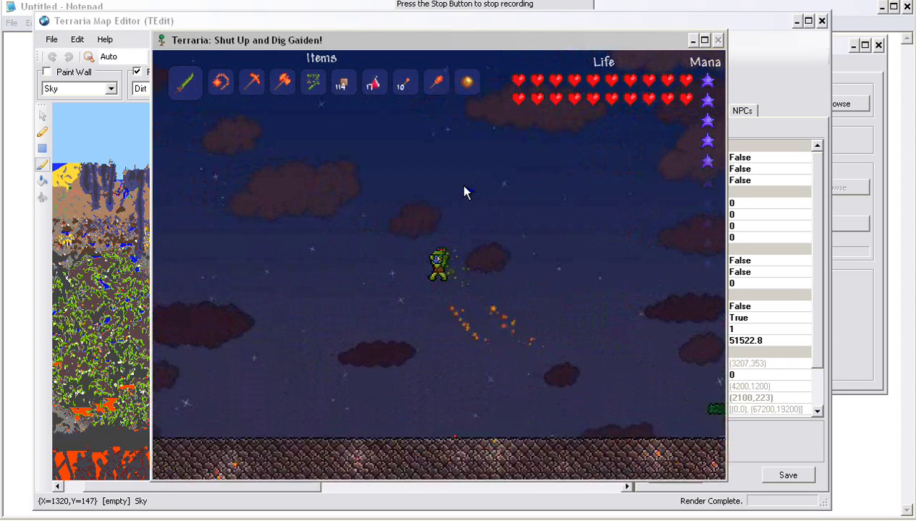
{"action": "key", "text": "space"}
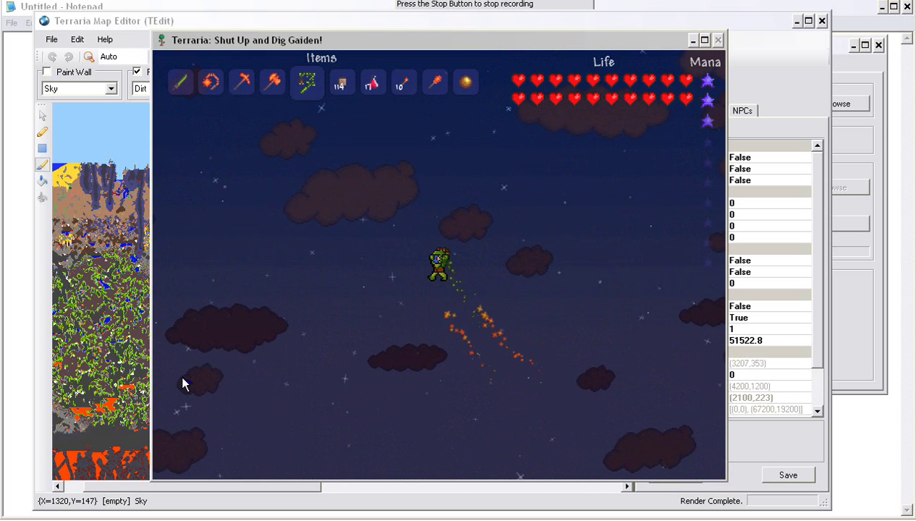
{"action": "key", "text": "space"}
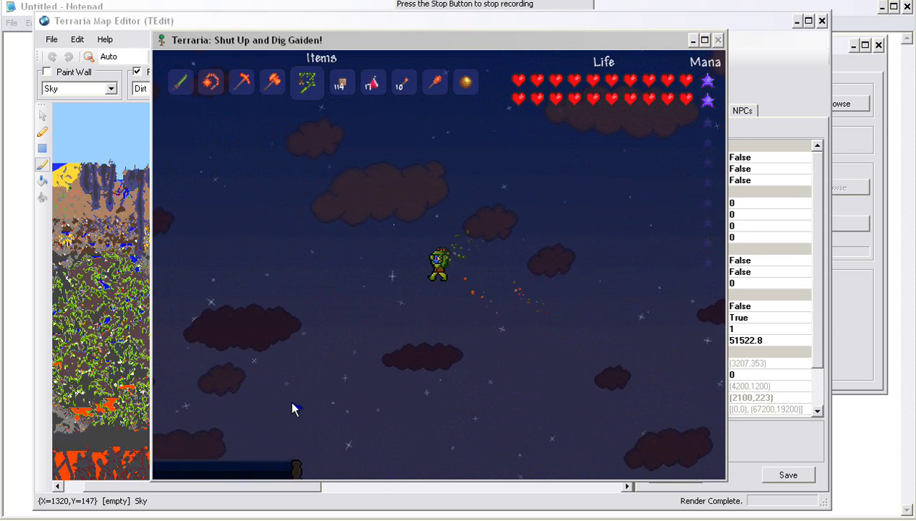
{"action": "key", "text": "space"}
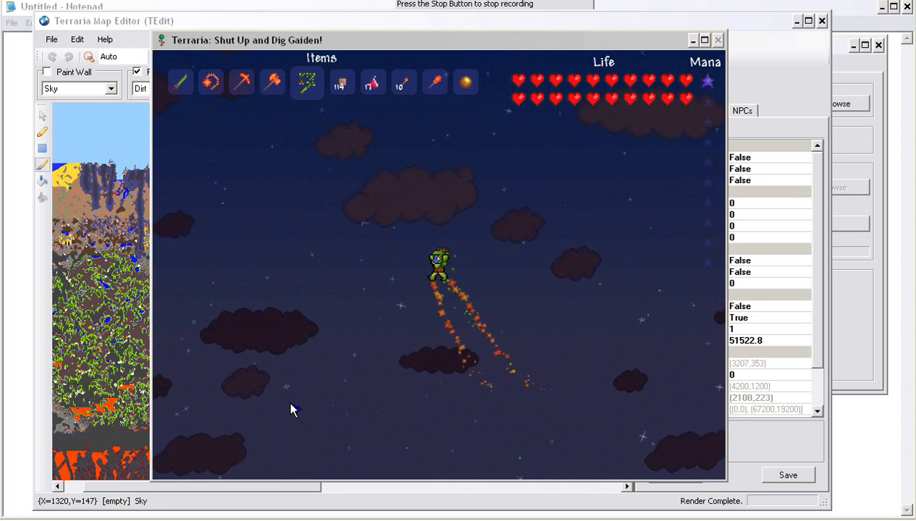
{"action": "key", "text": "space"}
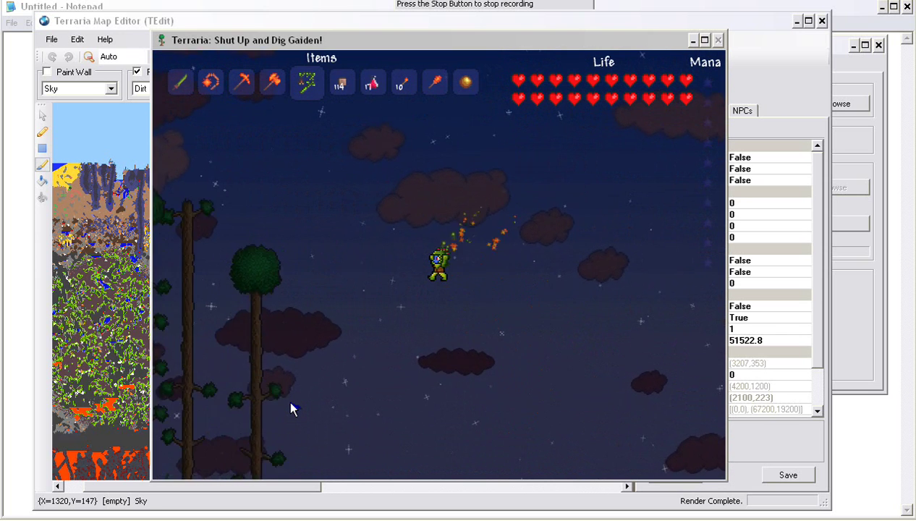
Cross the wooded island beside the water and fly out over the lake on its far side.
{"action": "key", "text": "a"}
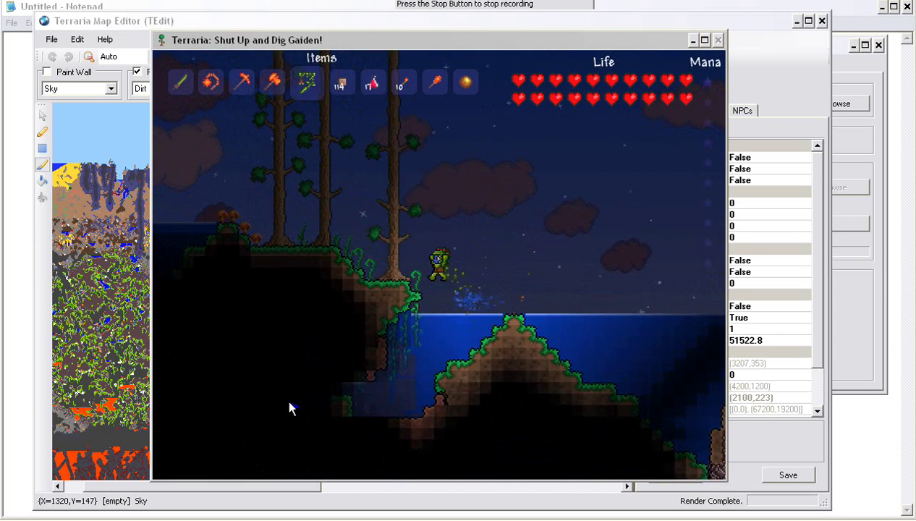
{"action": "key", "text": "a"}
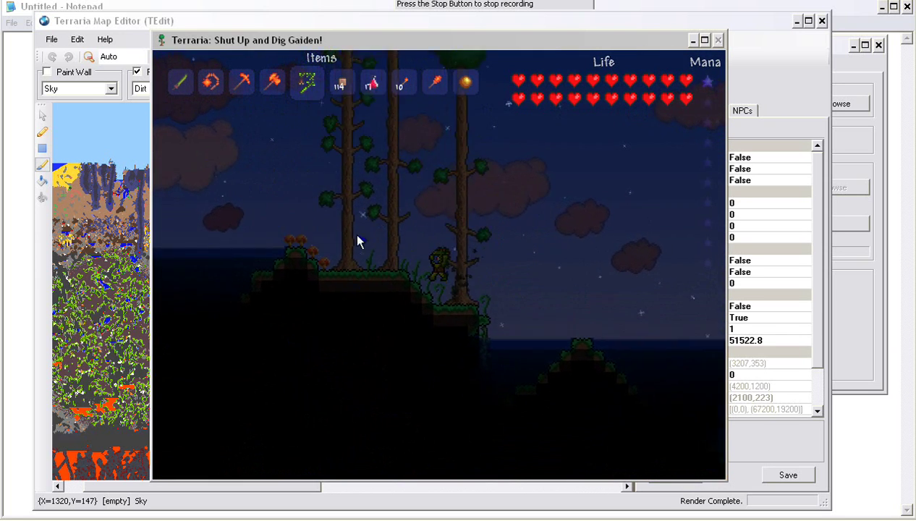
{"action": "key", "text": "a"}
{"action": "key", "text": "space"}
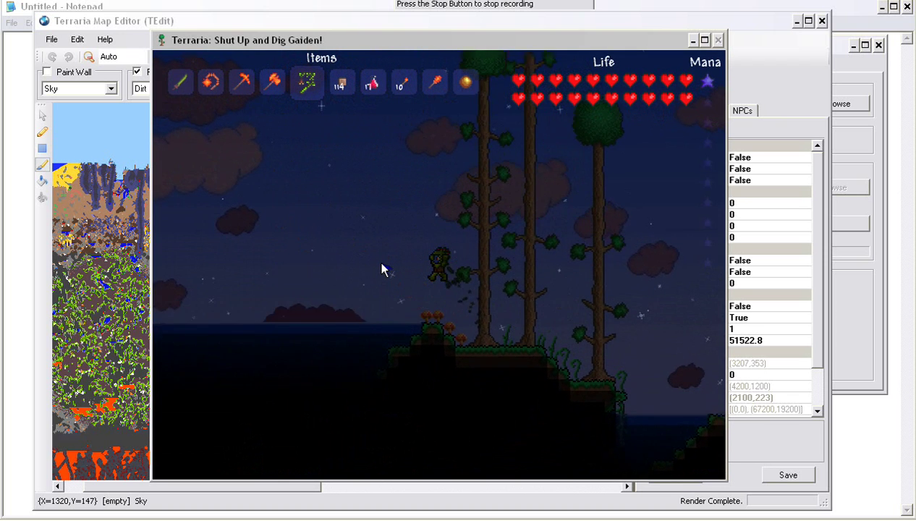
{"action": "key", "text": "a"}
{"action": "key", "text": "space"}
{"action": "scroll", "coordinate": [334, 232], "scroll_direction": "down", "scroll_amount": 2}
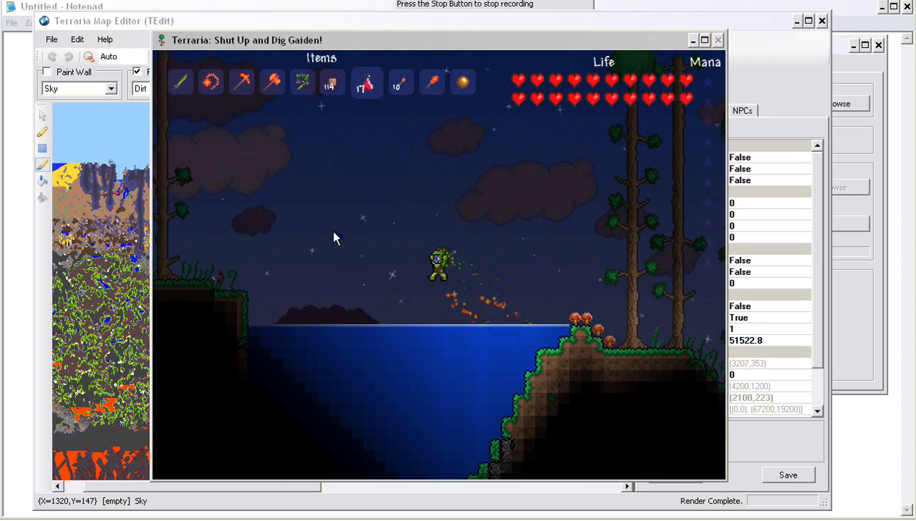
Reselect the fifth hotbar item and bring the character out of the lake onto the wooded west bank.
{"action": "key", "text": "a"}
{"action": "key", "text": "5"}
{"action": "key", "text": "a"}
{"action": "key", "text": "space"}
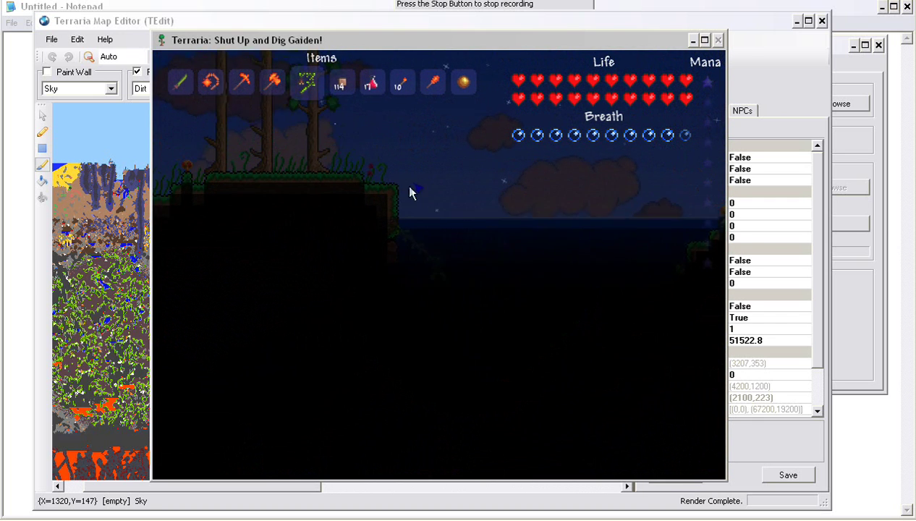
{"action": "key", "text": "a"}
{"action": "key", "text": "space"}
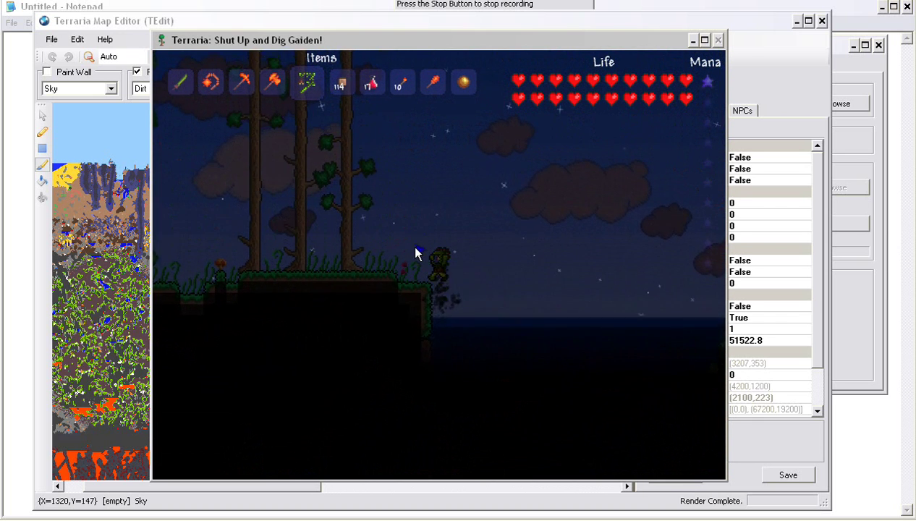
{"action": "key", "text": "a"}
{"action": "key", "text": "space"}
{"action": "scroll", "coordinate": [415, 247], "scroll_direction": "down", "scroll_amount": 4}
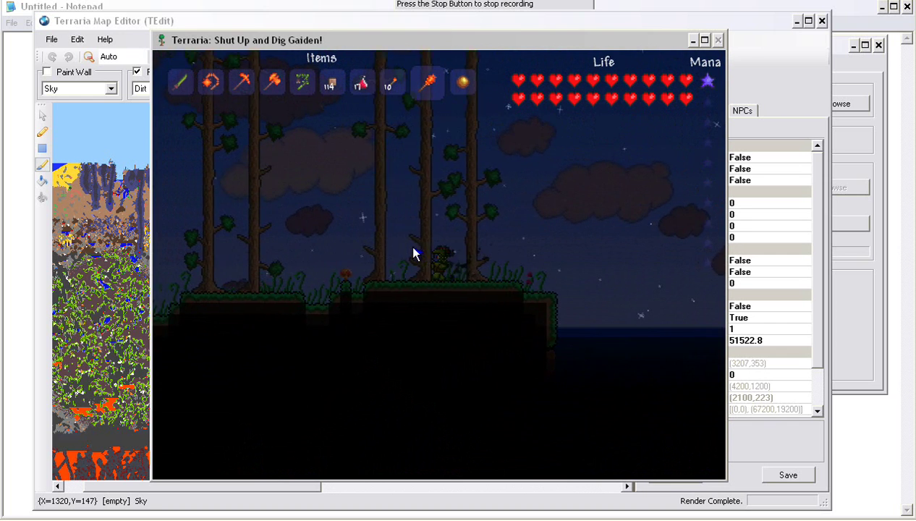
Summon the glowing orb from the tenth hotbar slot while crossing the forest, and switch to the ninth slot's item.
{"action": "scroll", "coordinate": [415, 248], "scroll_direction": "up", "scroll_amount": 1}
{"action": "key", "text": "a"}
{"action": "key", "text": "space"}
{"action": "scroll", "coordinate": [454, 277], "scroll_direction": "down", "scroll_amount": 2}
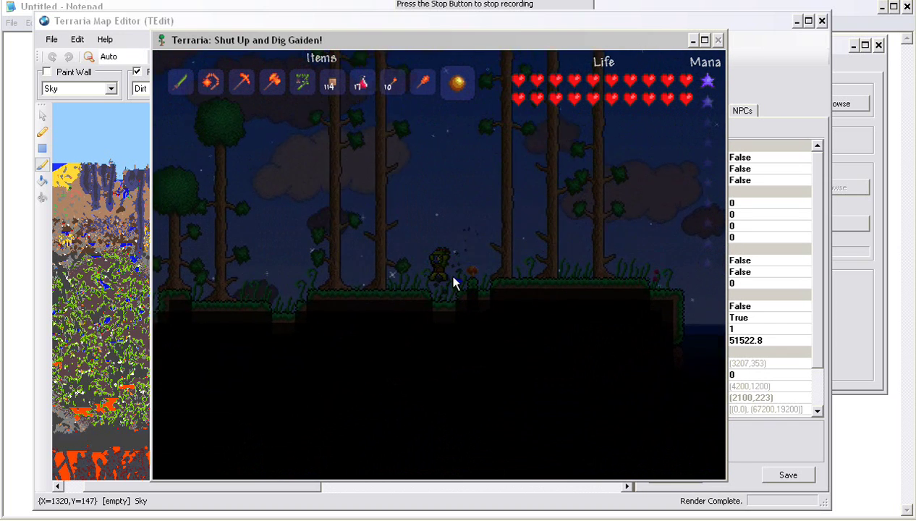
{"action": "key", "text": "space"}
{"action": "left_click", "coordinate": [455, 274]}
{"action": "key", "text": "a"}
{"action": "key", "text": "9"}
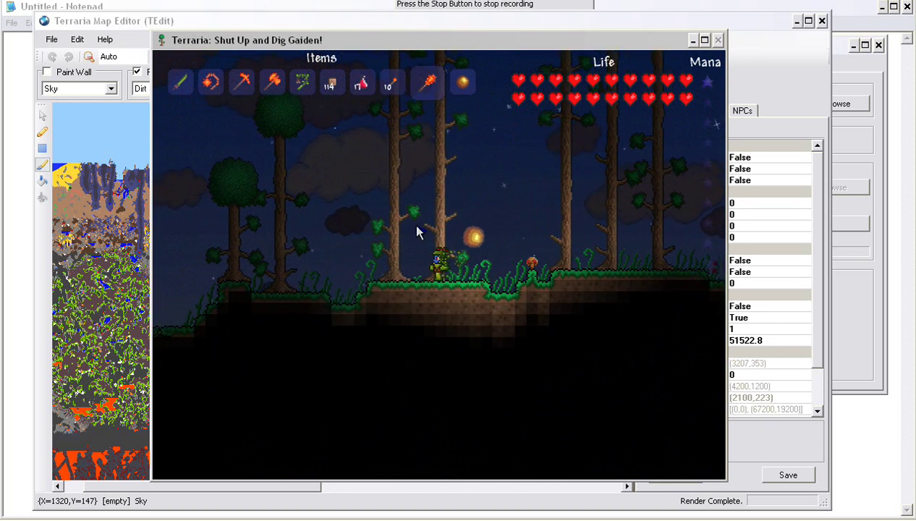
Lead the character west out of the forest past the stone outcrop to the lone tree on the grassy hillside.
{"action": "key", "text": "a"}
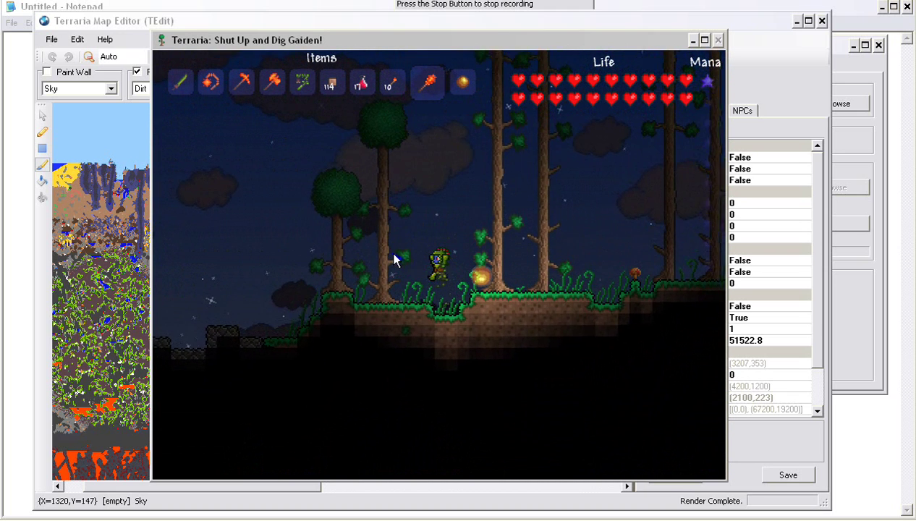
{"action": "key", "text": "a"}
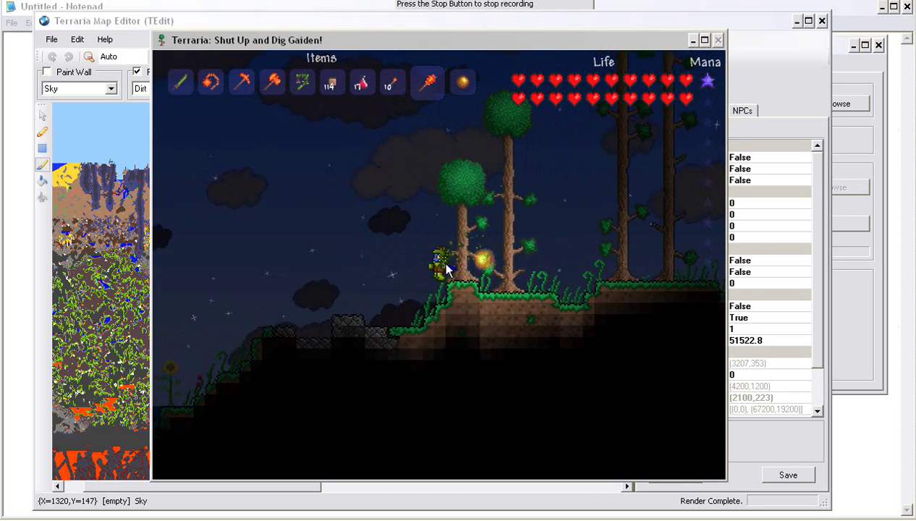
{"action": "key", "text": "a"}
{"action": "key", "text": "space"}
{"action": "mouse_move", "coordinate": [444, 275]}
{"action": "left_mouse_down"}
{"action": "mouse_move", "coordinate": [367, 259]}
{"action": "mouse_move", "coordinate": [291, 272]}
{"action": "mouse_move", "coordinate": [276, 286]}
{"action": "mouse_move", "coordinate": [301, 211]}
{"action": "mouse_move", "coordinate": [333, 282]}
{"action": "mouse_move", "coordinate": [436, 321]}
{"action": "mouse_move", "coordinate": [425, 255]}
{"action": "mouse_move", "coordinate": [356, 253]}
{"action": "mouse_move", "coordinate": [525, 267]}
{"action": "mouse_move", "coordinate": [449, 295]}
{"action": "mouse_move", "coordinate": [358, 282]}
{"action": "mouse_move", "coordinate": [330, 258]}
{"action": "mouse_move", "coordinate": [305, 253]}
{"action": "mouse_move", "coordinate": [319, 227]}
{"action": "mouse_move", "coordinate": [342, 217]}
{"action": "mouse_move", "coordinate": [400, 212]}
{"action": "mouse_move", "coordinate": [338, 210]}
{"action": "mouse_move", "coordinate": [364, 258]}
{"action": "mouse_move", "coordinate": [317, 296]}
{"action": "mouse_move", "coordinate": [397, 265]}
{"action": "mouse_move", "coordinate": [361, 250]}
{"action": "mouse_move", "coordinate": [382, 211]}
{"action": "mouse_move", "coordinate": [450, 208]}
{"action": "mouse_move", "coordinate": [463, 205]}
{"action": "mouse_move", "coordinate": [461, 194]}
{"action": "mouse_move", "coordinate": [418, 241]}
{"action": "mouse_move", "coordinate": [438, 226]}
{"action": "mouse_move", "coordinate": [447, 275]}
{"action": "left_mouse_up"}
{"action": "key", "text": "a"}
{"action": "key", "text": "a"}
{"action": "key", "text": "a"}
{"action": "key", "text": "a"}
{"action": "key", "text": "d"}
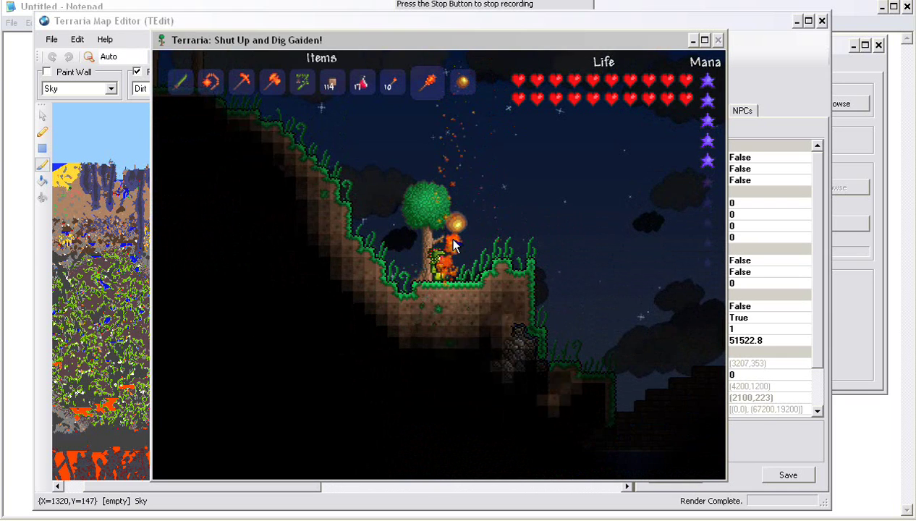